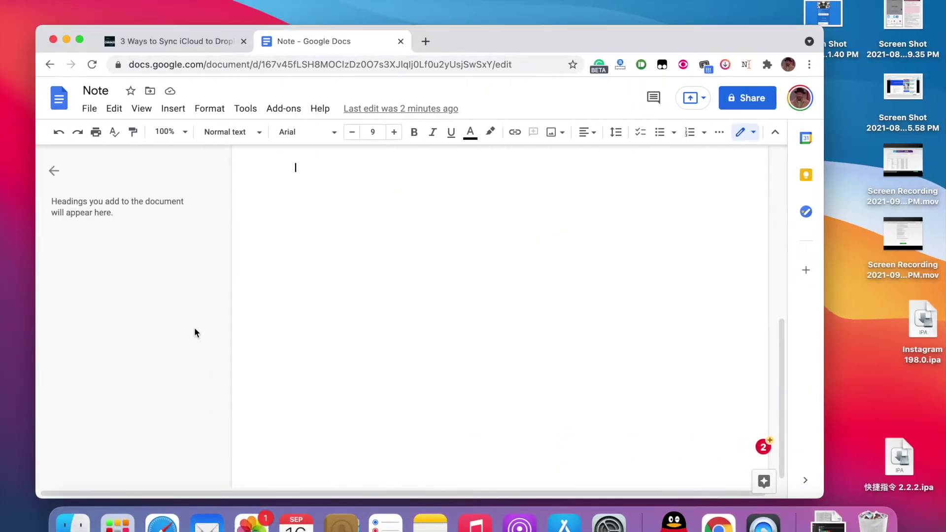
Copy the Naptha-recognized title text from the Chrunos article's blue banner image
{"action": "left_click", "coordinate": [184, 45]}
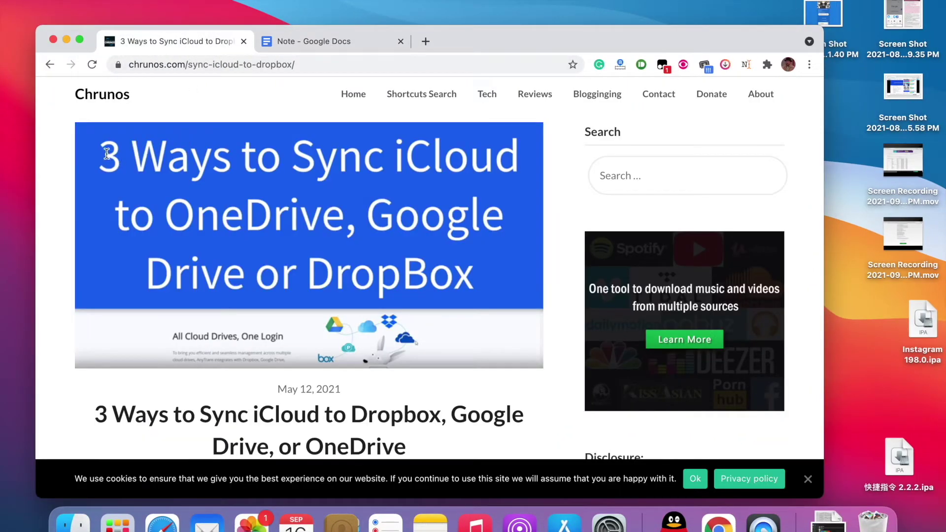
{"action": "left_click_drag", "start_coordinate": [109, 156], "coordinate": [507, 307]}
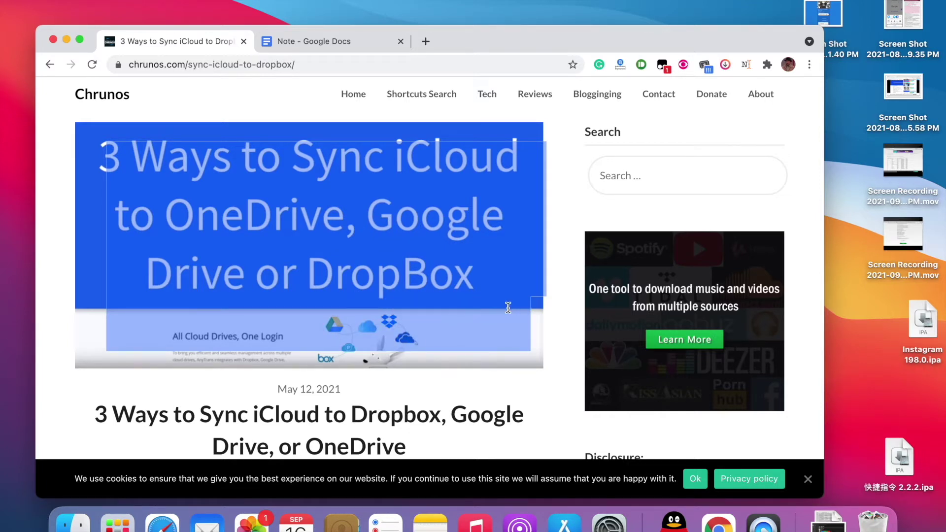
{"action": "right_click", "coordinate": [456, 268]}
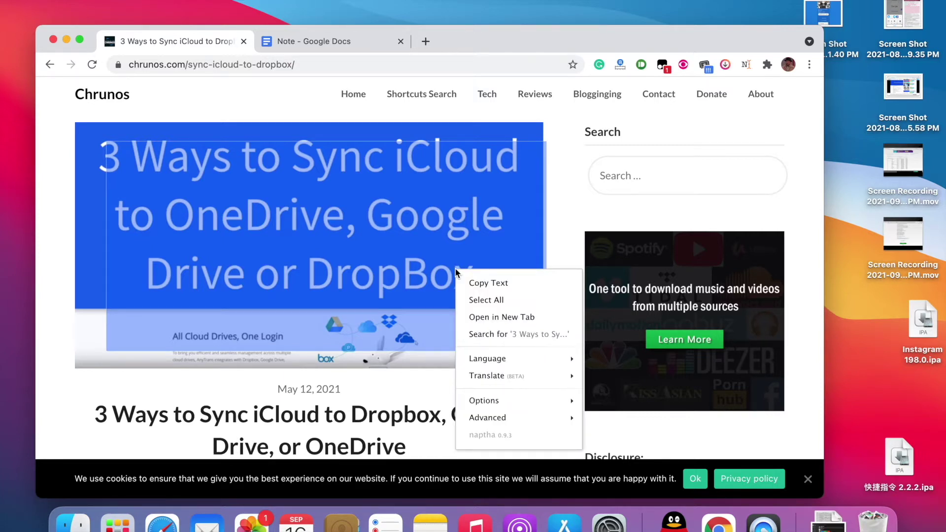
{"action": "left_click", "coordinate": [490, 286]}
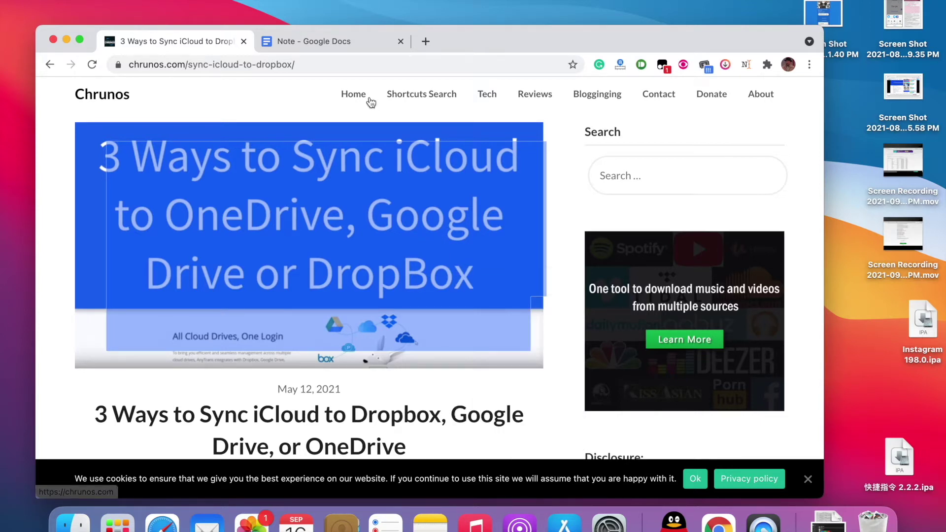
Paste the banner text into the Note document, closing Siri and the 'iCoud' spelling suggestion
{"action": "left_click", "coordinate": [344, 48]}
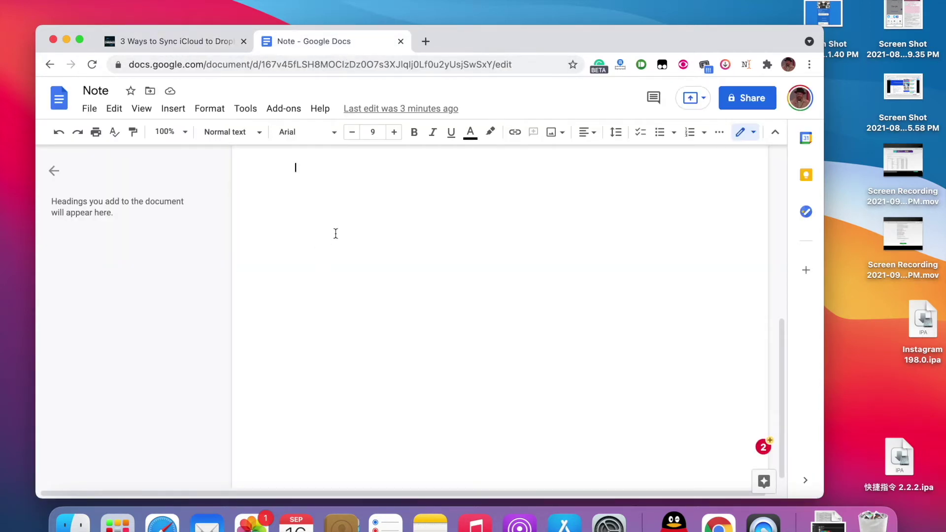
{"action": "key", "text": "super+v"}
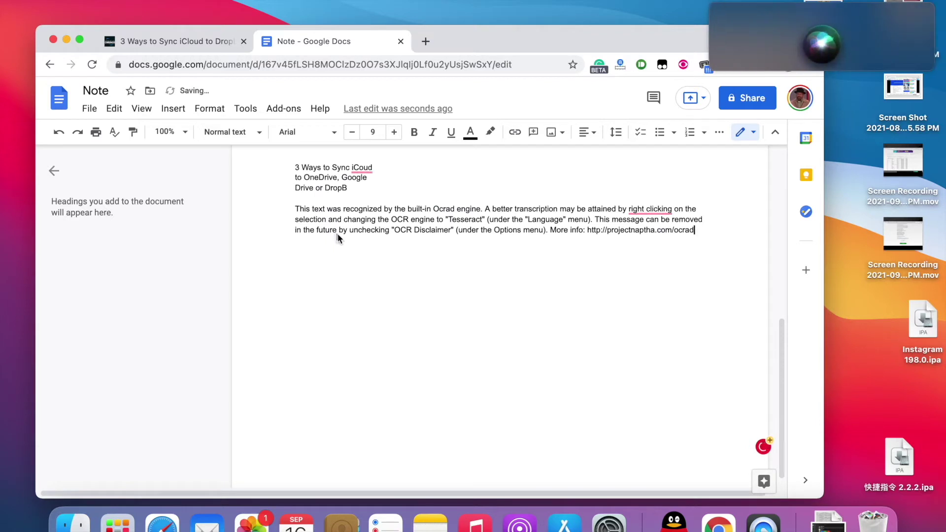
{"action": "mouse_move", "coordinate": [712, 7]}
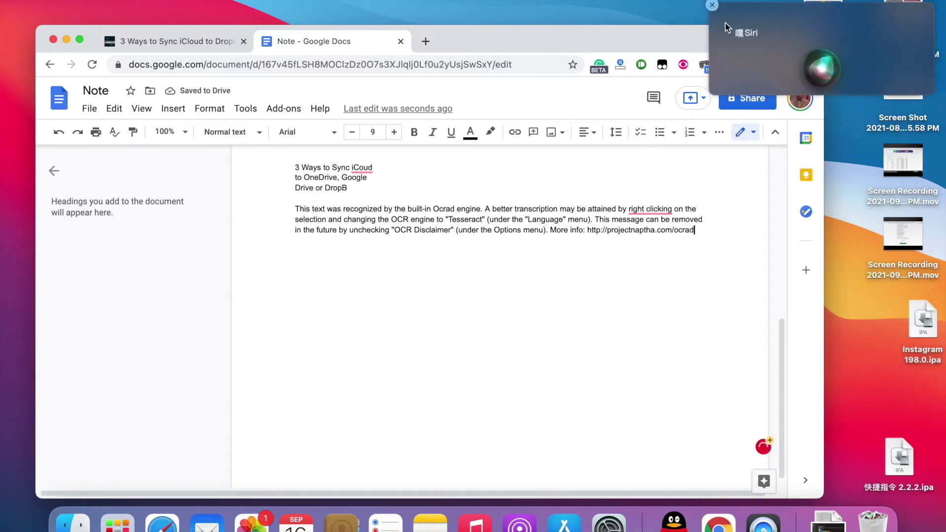
{"action": "left_click", "coordinate": [712, 6]}
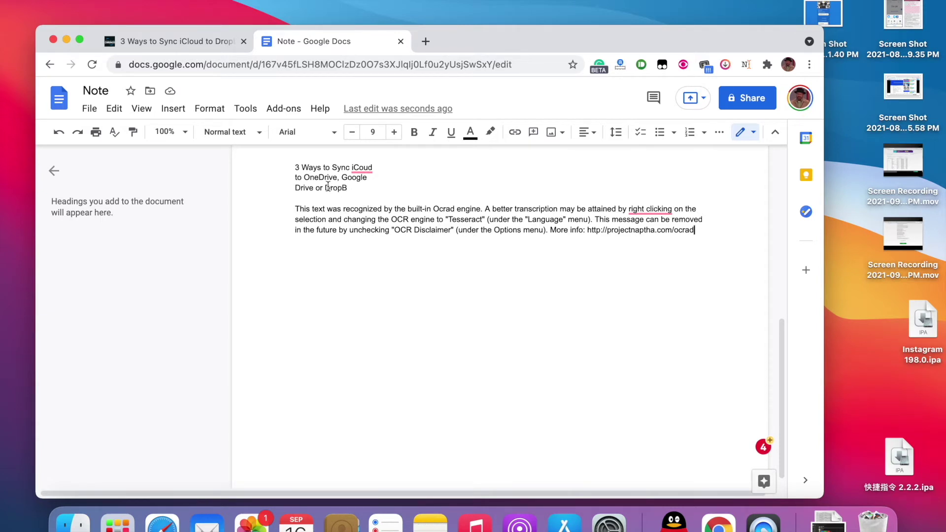
{"action": "mouse_move", "coordinate": [362, 168]}
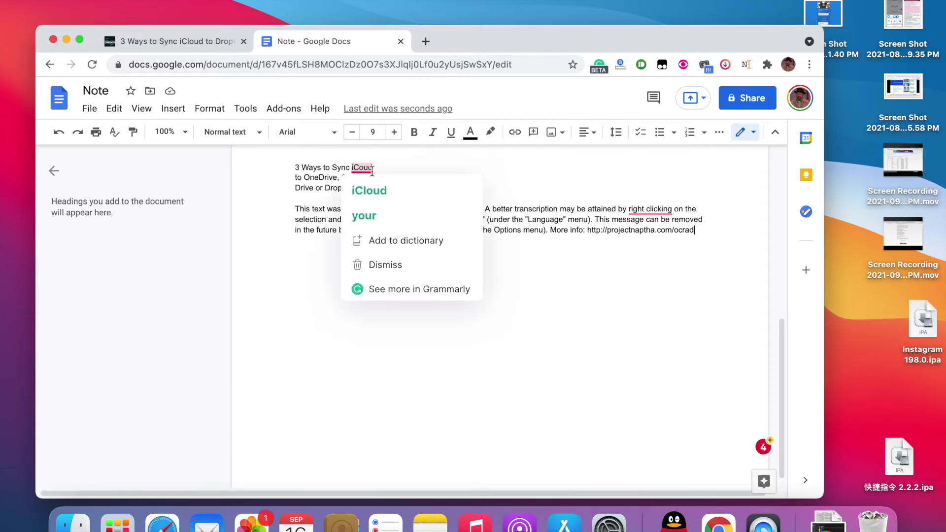
{"action": "left_click", "coordinate": [314, 188]}
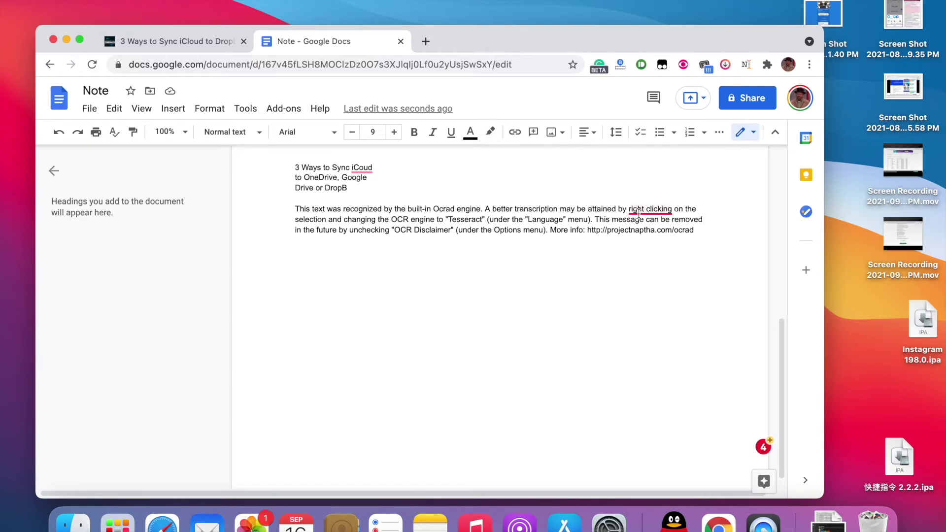
{"action": "mouse_move", "coordinate": [647, 216]}
Set the banner's recognition language to English Tesseract and dismiss the no-OCR-servers error
{"action": "left_click", "coordinate": [200, 42]}
{"action": "right_click", "coordinate": [275, 219]}
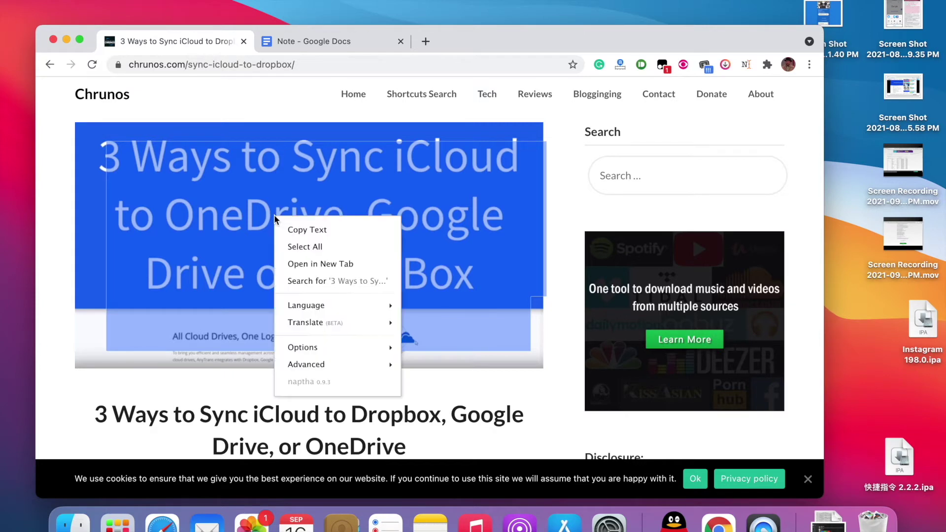
{"action": "mouse_move", "coordinate": [310, 362]}
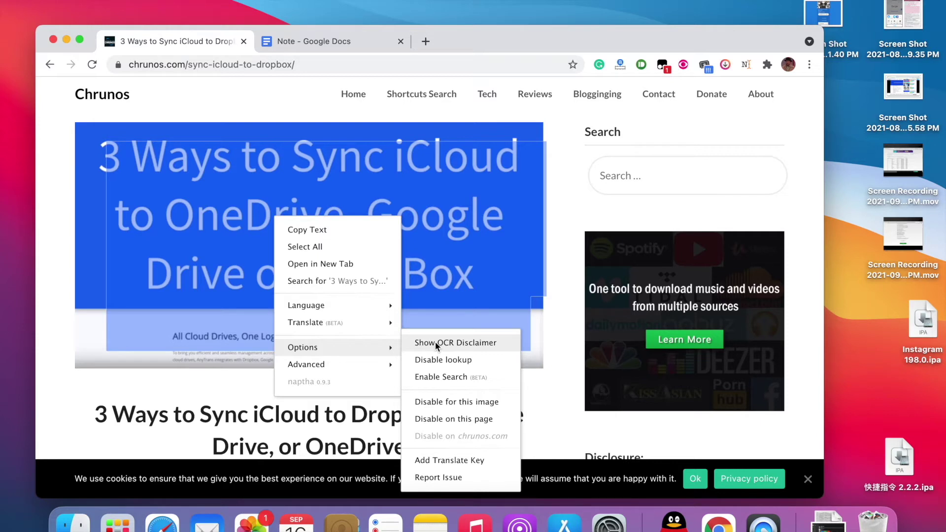
{"action": "mouse_move", "coordinate": [367, 301]}
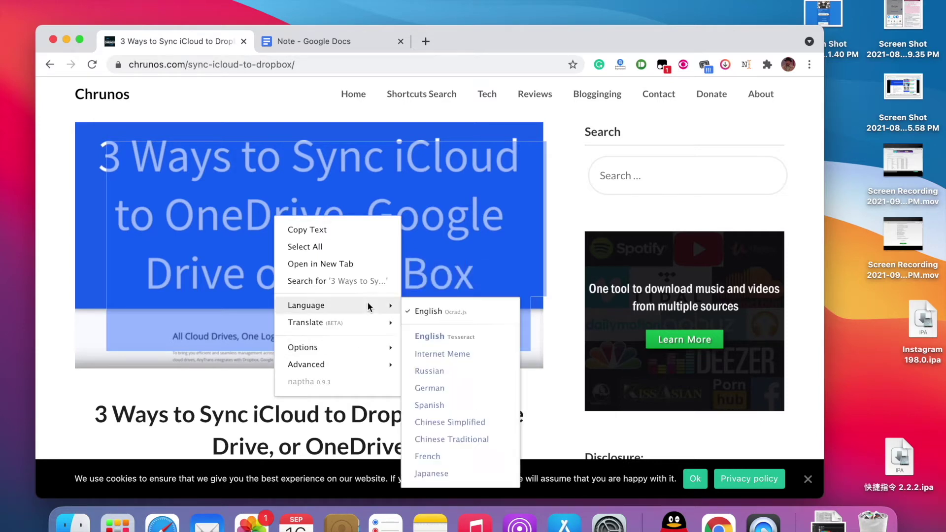
{"action": "left_click", "coordinate": [436, 336]}
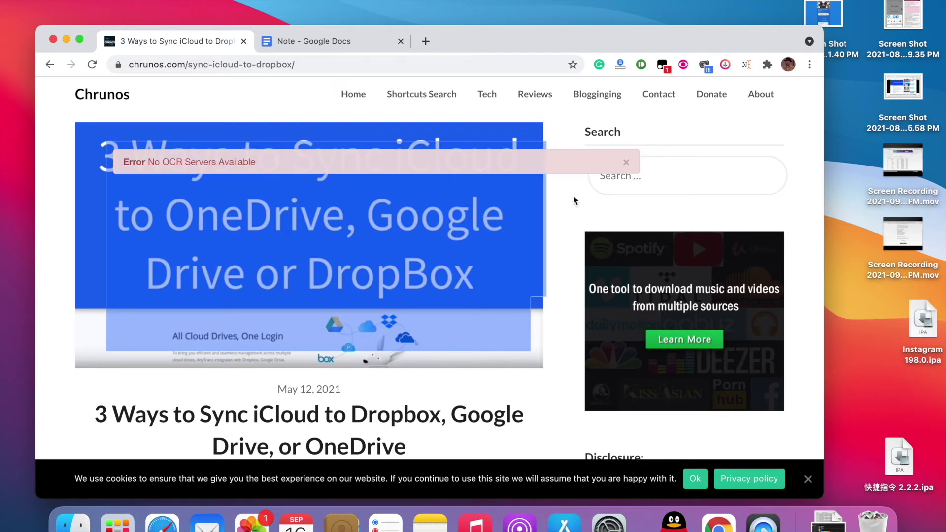
{"action": "left_click", "coordinate": [626, 162]}
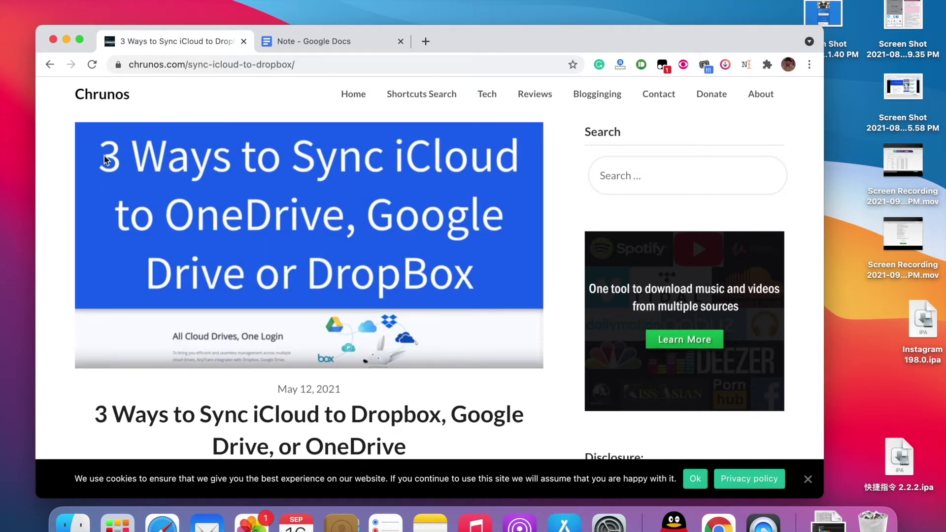
Copy the banner image's recognized title text again
{"action": "left_click_drag", "start_coordinate": [108, 156], "coordinate": [491, 291]}
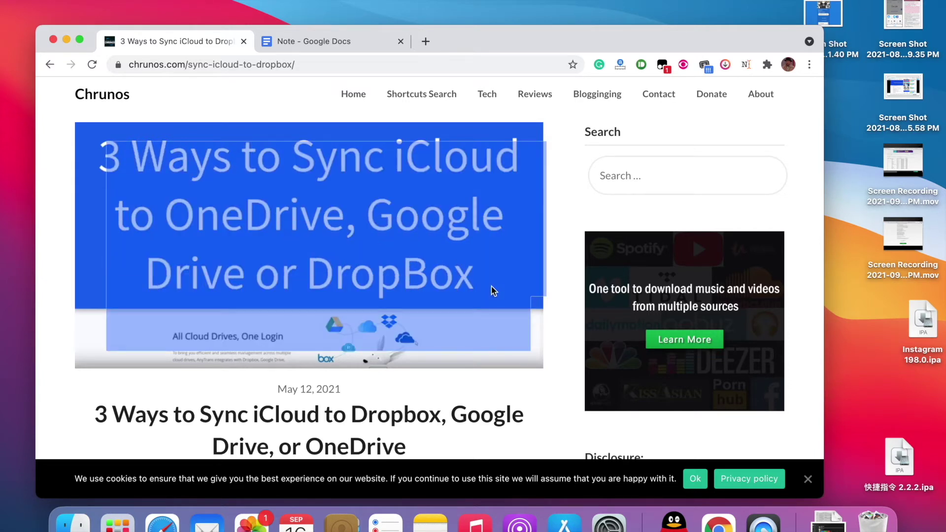
{"action": "right_click", "coordinate": [480, 277]}
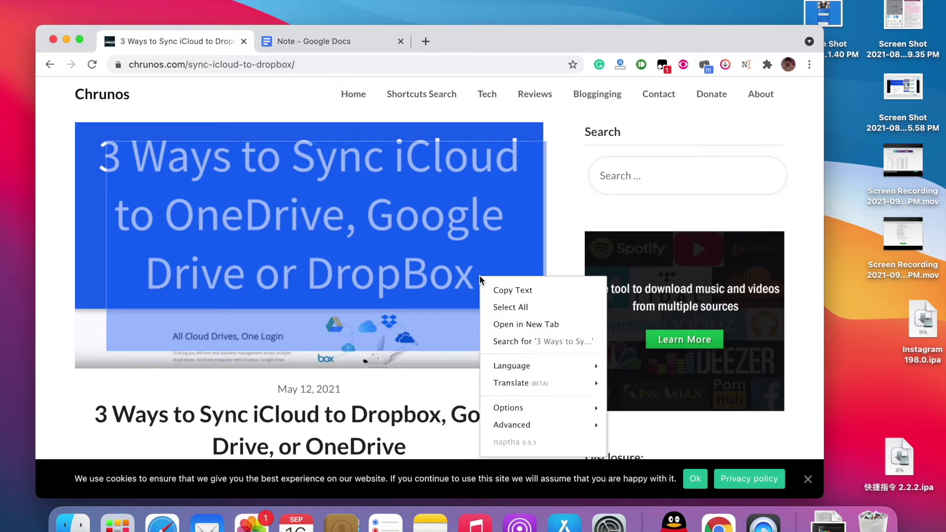
{"action": "left_click", "coordinate": [496, 284]}
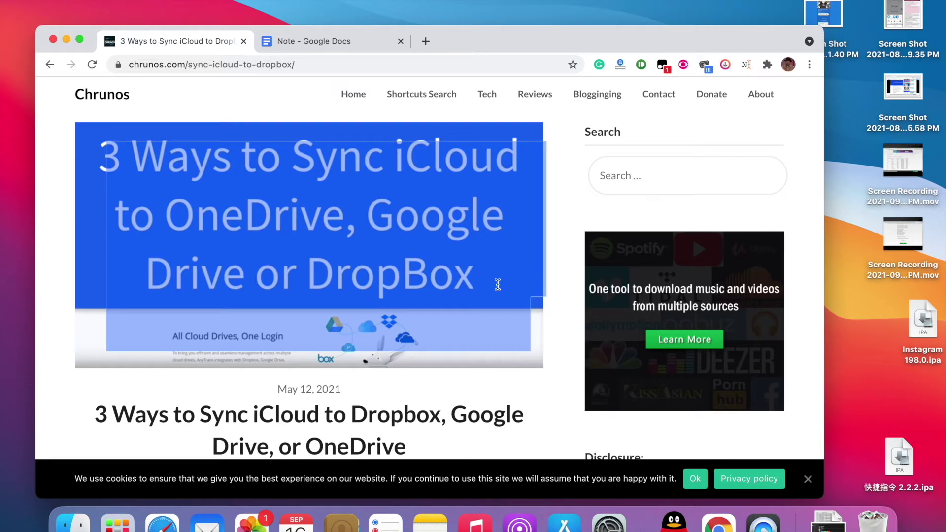
Paste the title on a new line below the Ocrad disclaimer in the Note
{"action": "left_click", "coordinate": [337, 45]}
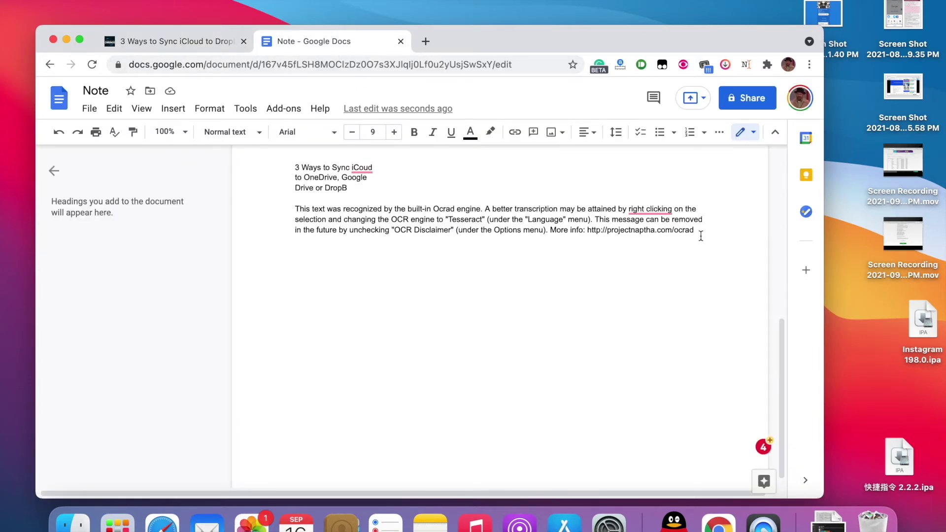
{"action": "key", "text": "Return"}
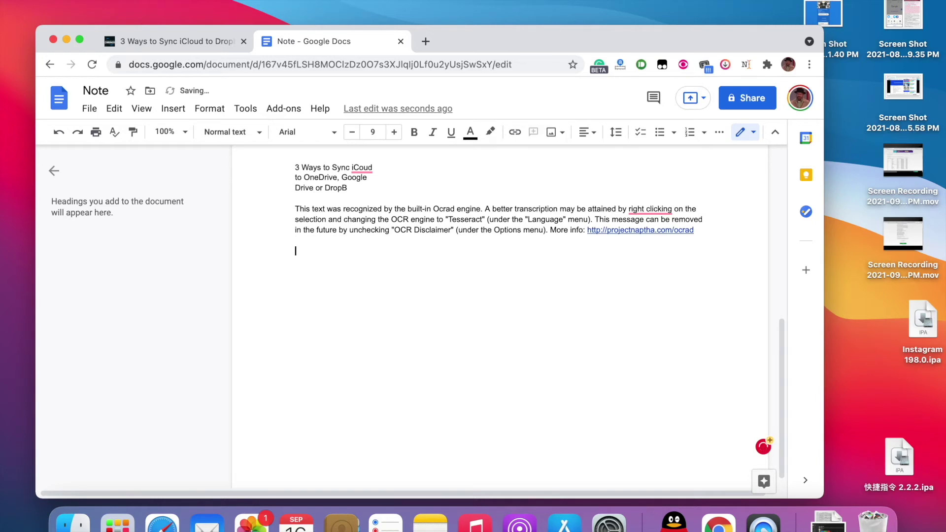
{"action": "key", "text": "super+v"}
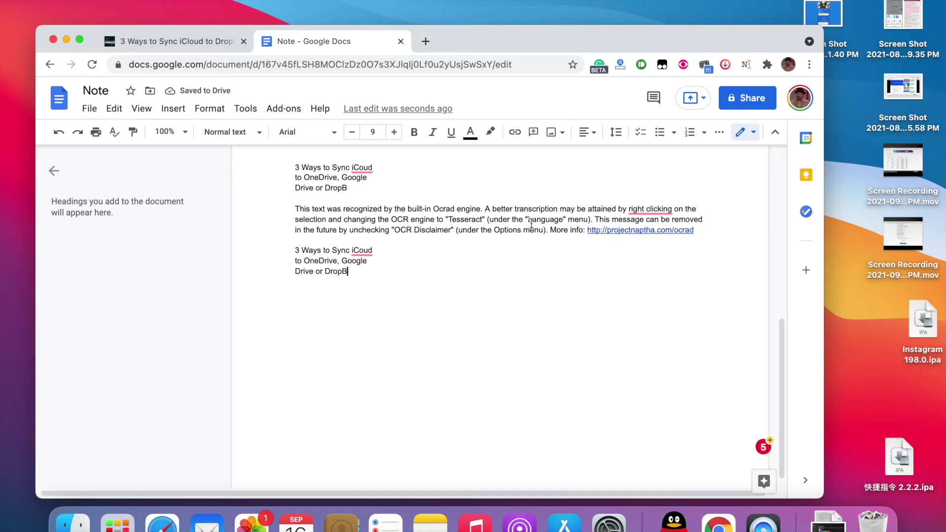
{"action": "left_click", "coordinate": [192, 42]}
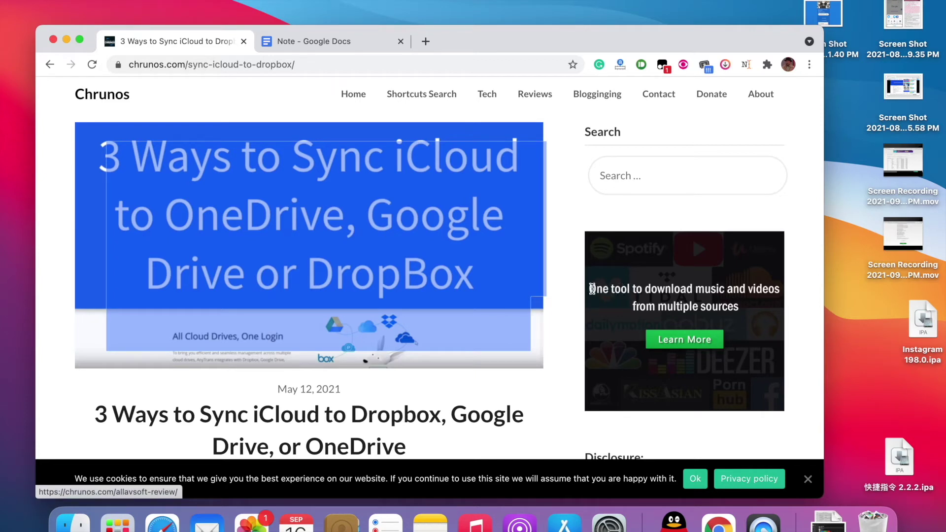
Google-search the ad text 'Onetool to download music and videos from multiple sources'
{"action": "left_click_drag", "start_coordinate": [589, 289], "coordinate": [738, 308]}
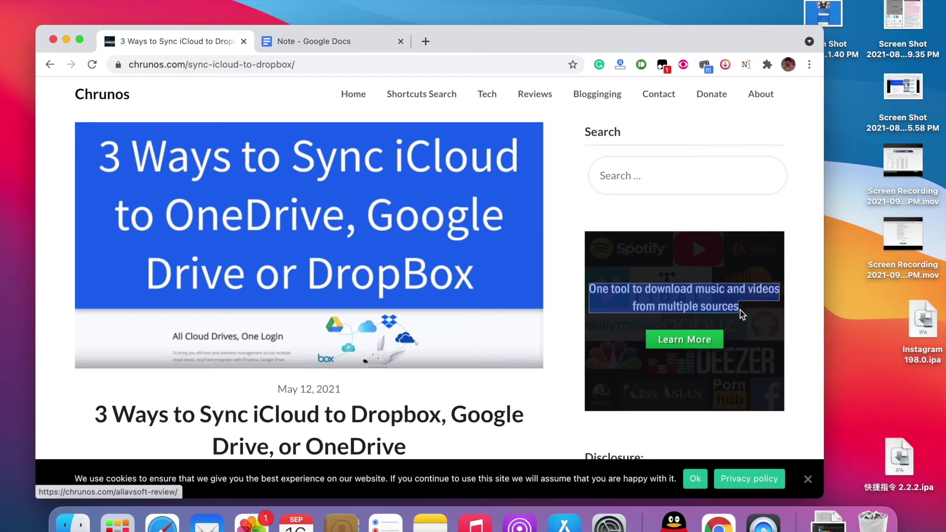
{"action": "right_click", "coordinate": [715, 303]}
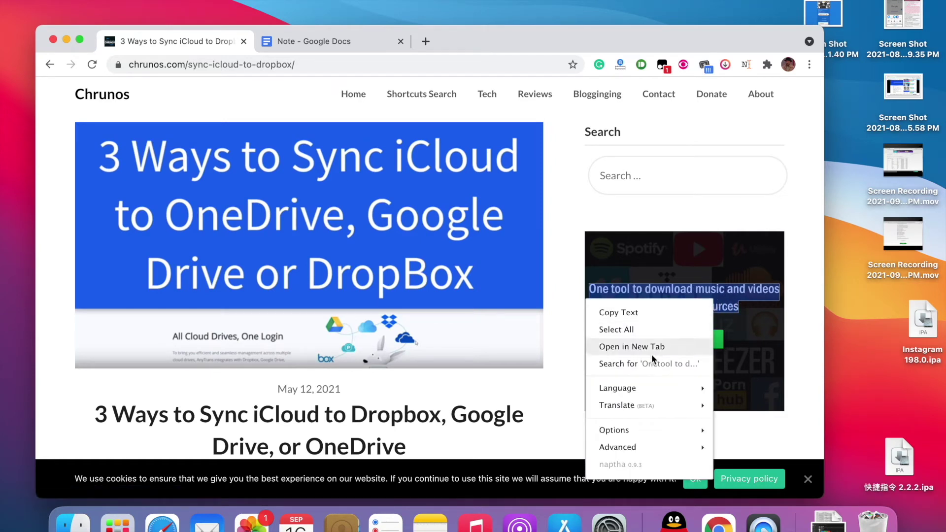
{"action": "left_click", "coordinate": [645, 364]}
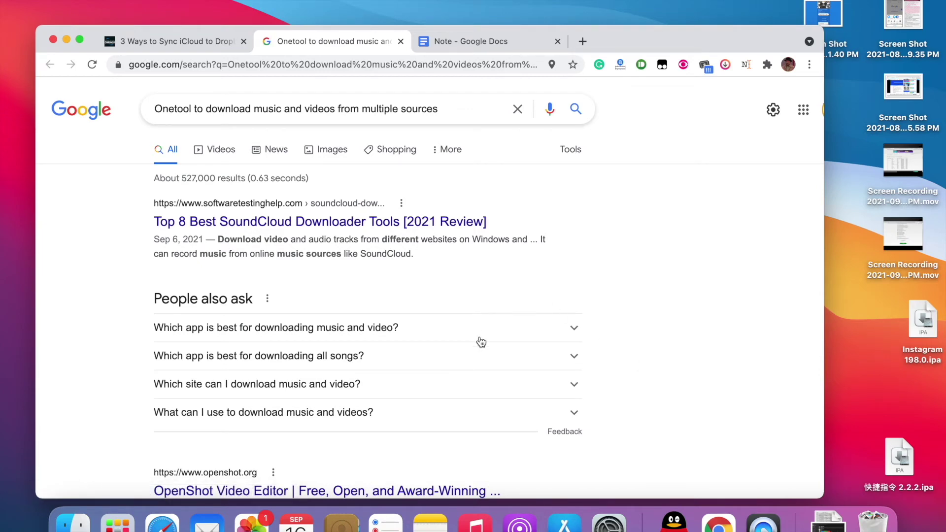
Bring up the context options for the sidebar ad
{"action": "left_click", "coordinate": [168, 490]}
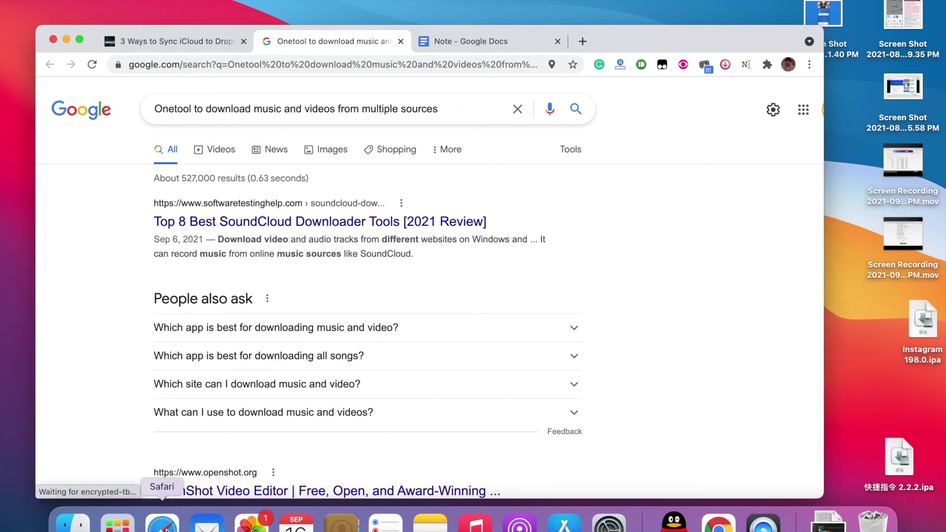
{"action": "key", "text": "ctrl+Right"}
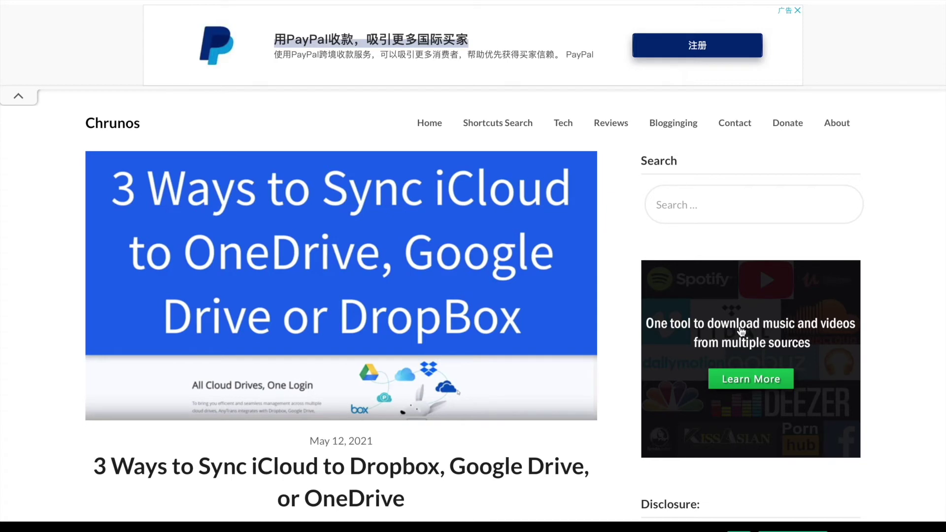
{"action": "right_click", "coordinate": [735, 329]}
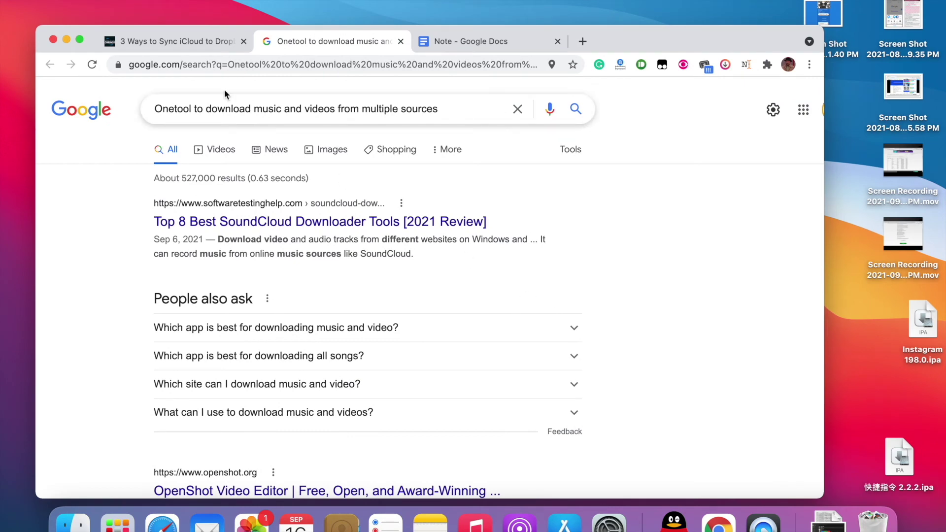
Open Project Naptha's Chrome Web Store page from its extension icon, then return to Chrunos
{"action": "left_click", "coordinate": [178, 39]}
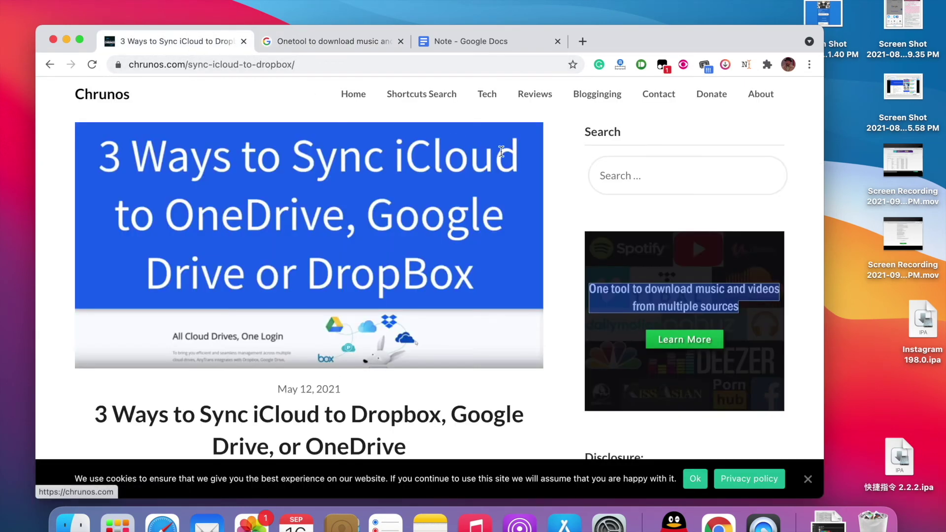
{"action": "right_click", "coordinate": [746, 66]}
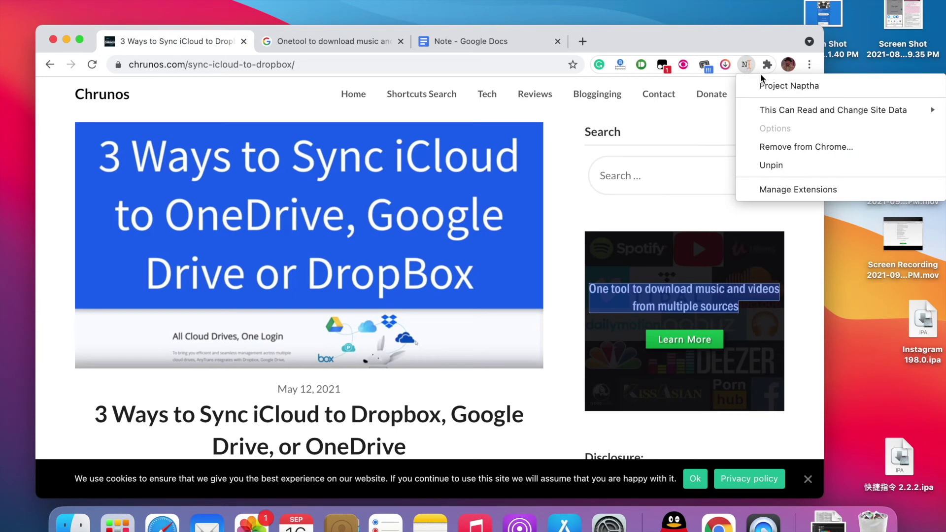
{"action": "left_click", "coordinate": [772, 86]}
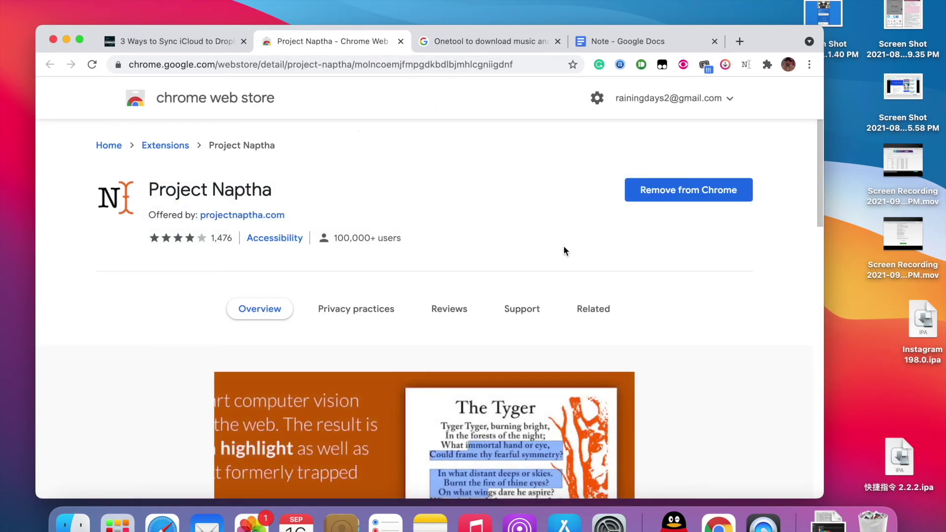
{"action": "left_click", "coordinate": [212, 48]}
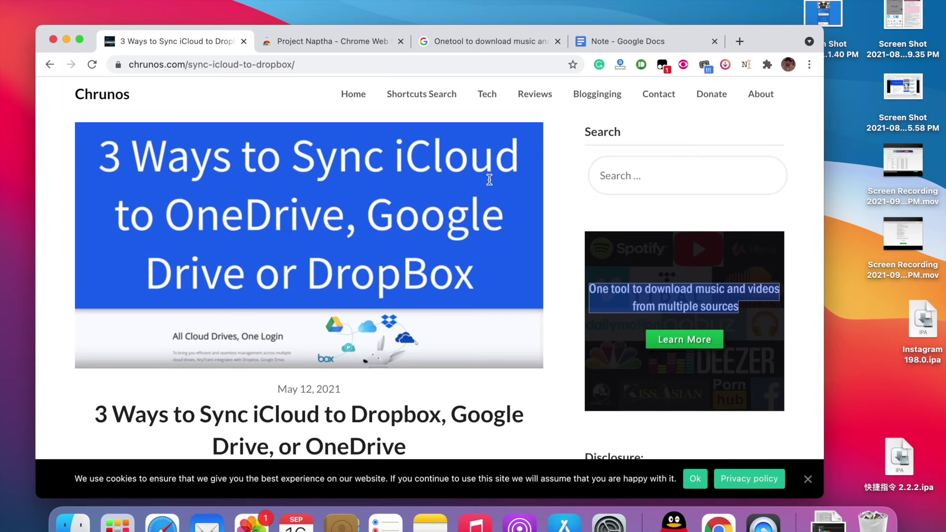
Select 'Google' in the title image and browse Naptha's Language, Translate and Options submenus
{"action": "right_click", "coordinate": [744, 67]}
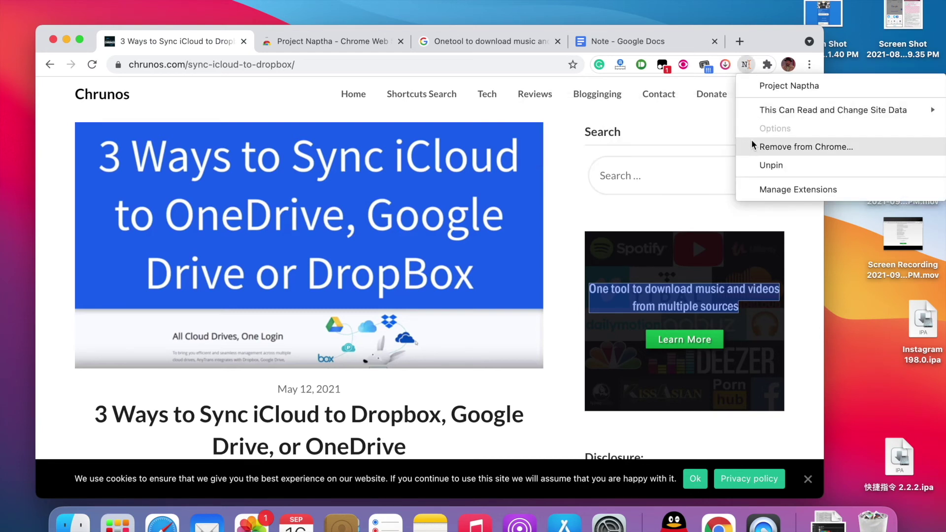
{"action": "left_click", "coordinate": [476, 281]}
{"action": "left_click_drag", "start_coordinate": [367, 219], "coordinate": [499, 242]}
{"action": "right_click", "coordinate": [499, 241]}
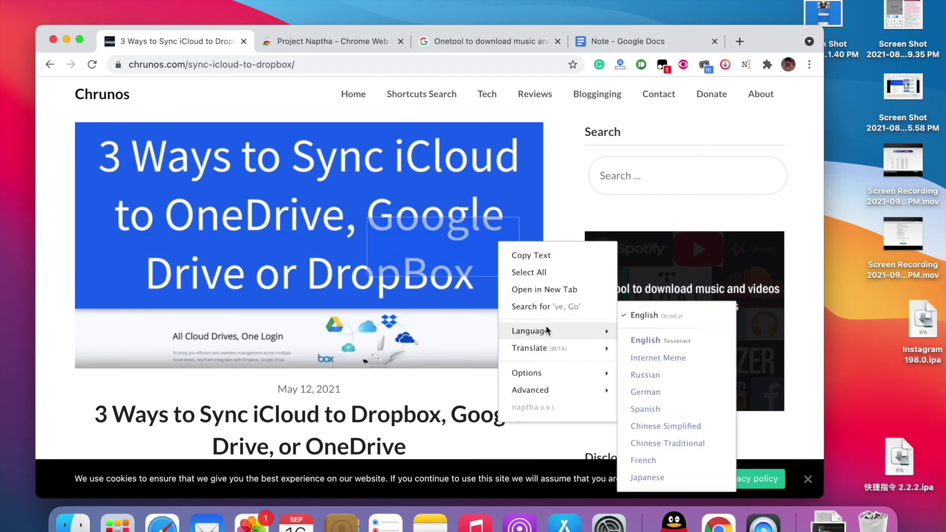
{"action": "mouse_move", "coordinate": [549, 347]}
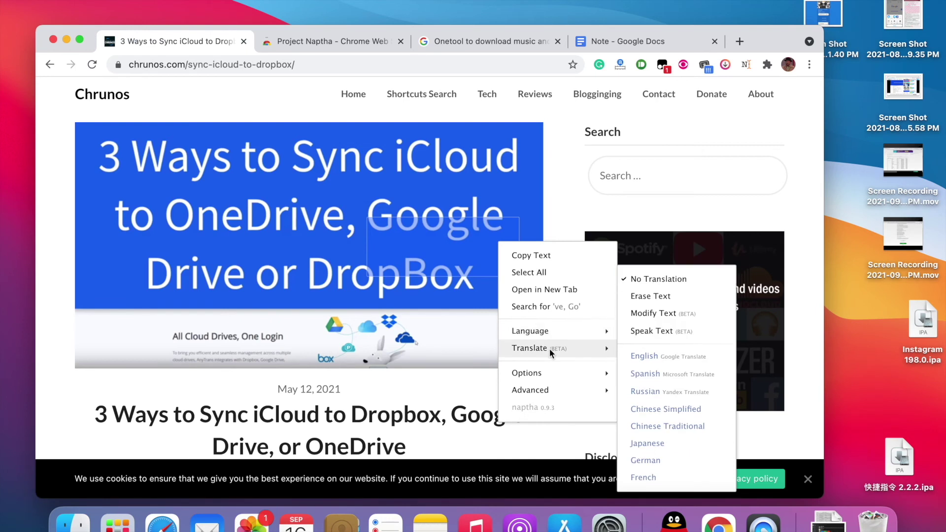
{"action": "mouse_move", "coordinate": [554, 375]}
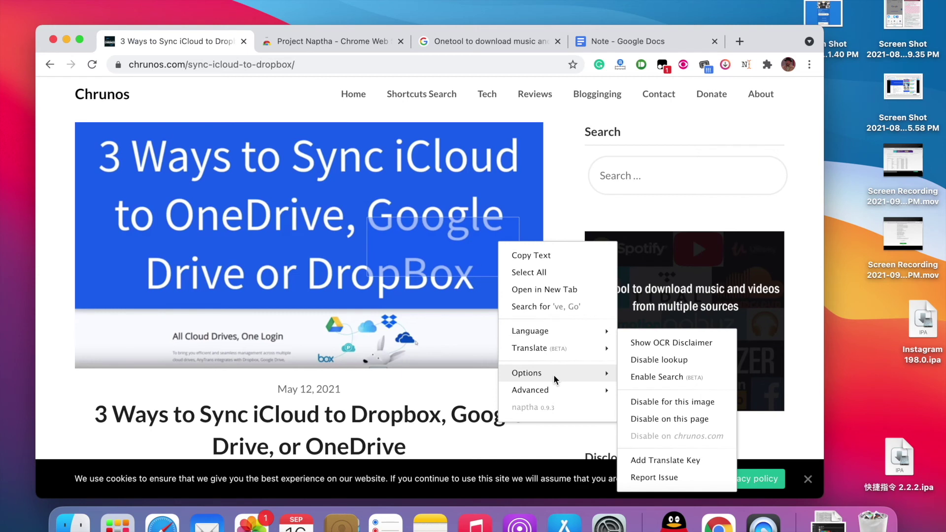